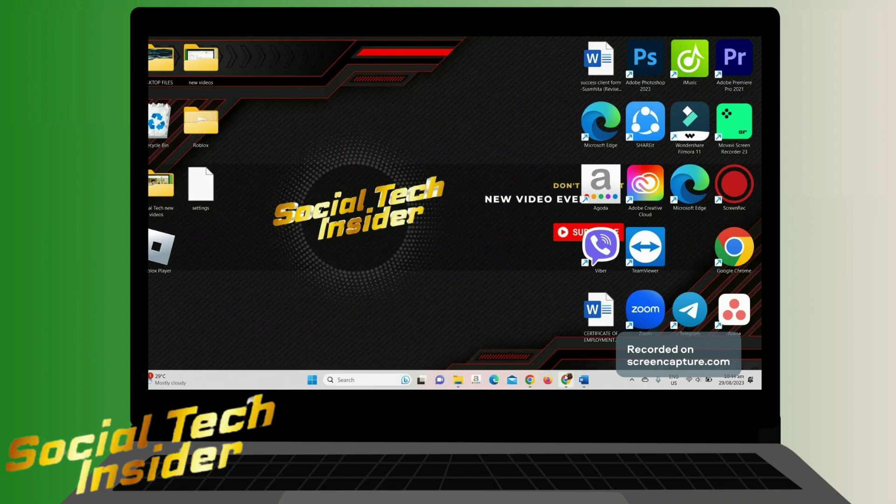
Bring the Chrome window showing the screencapture.com recording tab back into view
key("alt+Tab")
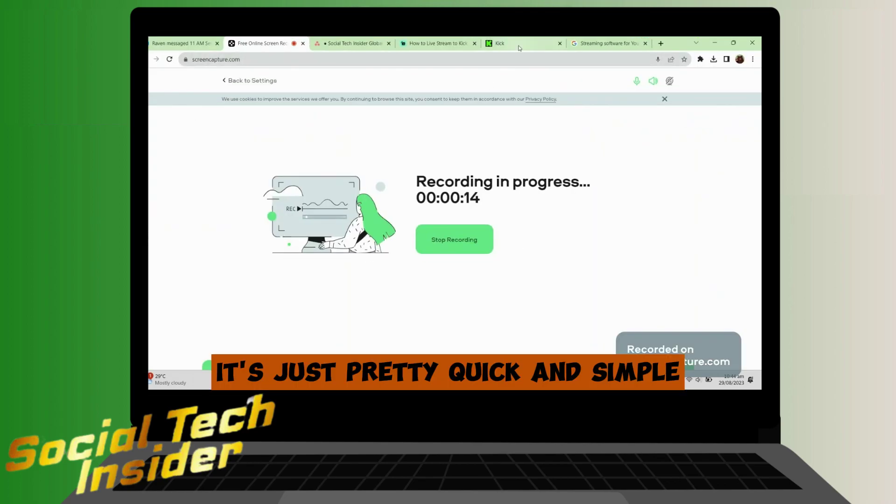
Switch to the signed-in Kick home page at kick.com
left_click(513, 43)
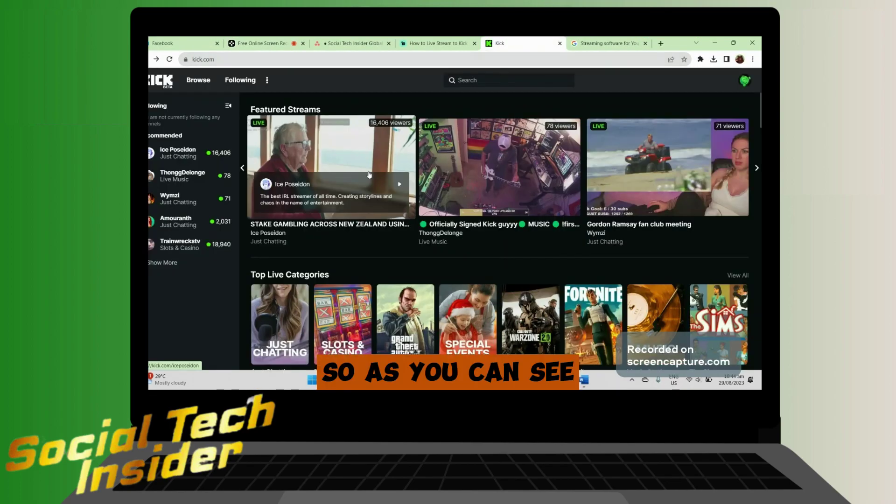
mouse_move(680, 185)
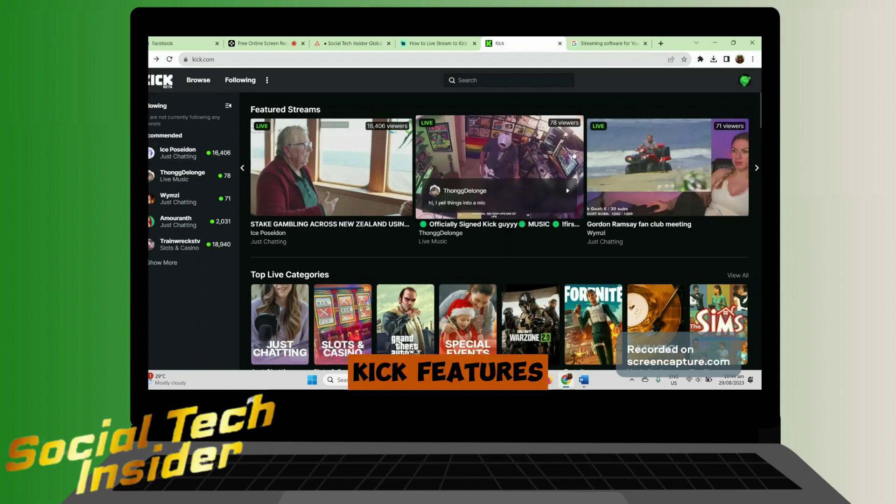
mouse_move(620, 152)
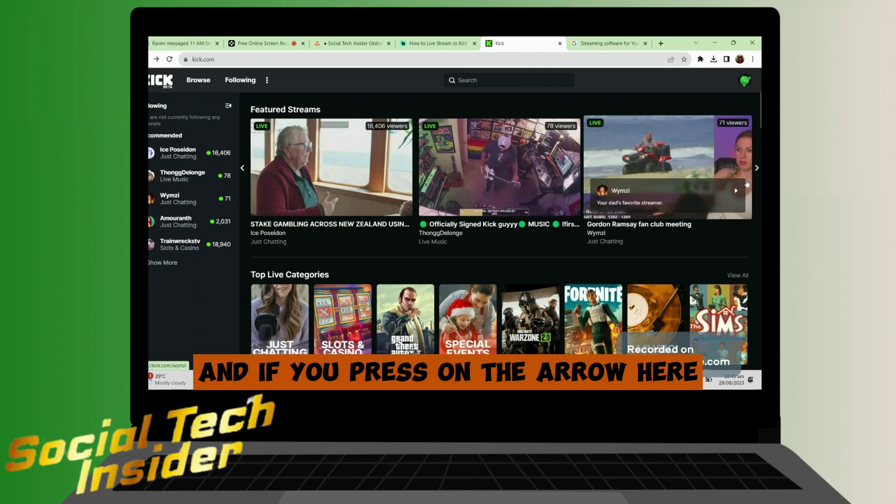
Page through the Featured Streams carousel to the Syztmz, KingWoolz and Sosio streams
left_click(757, 168)
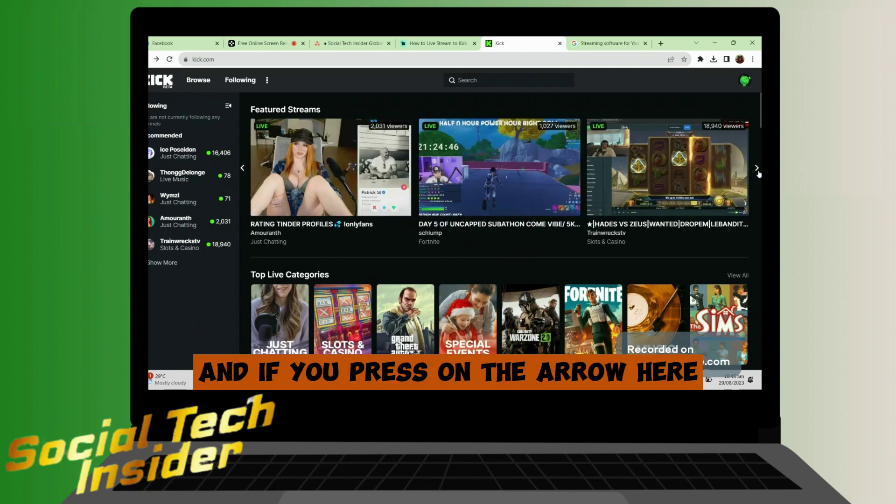
left_click(758, 170)
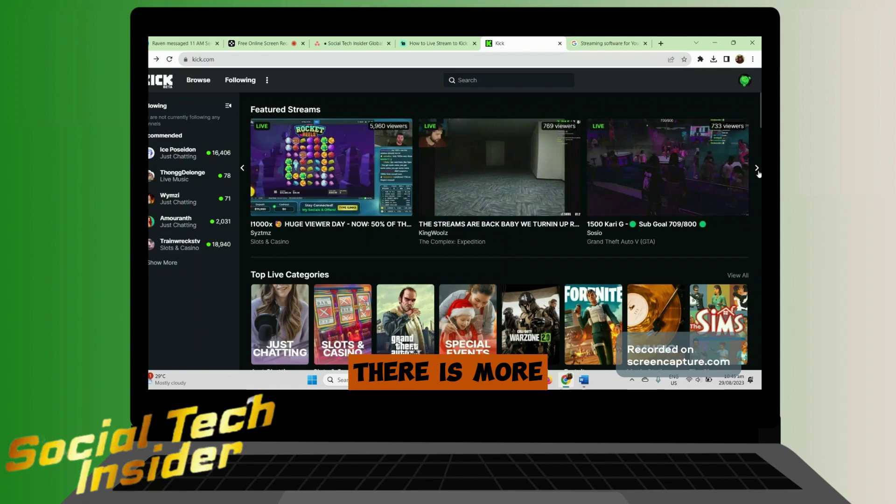
left_click(757, 169)
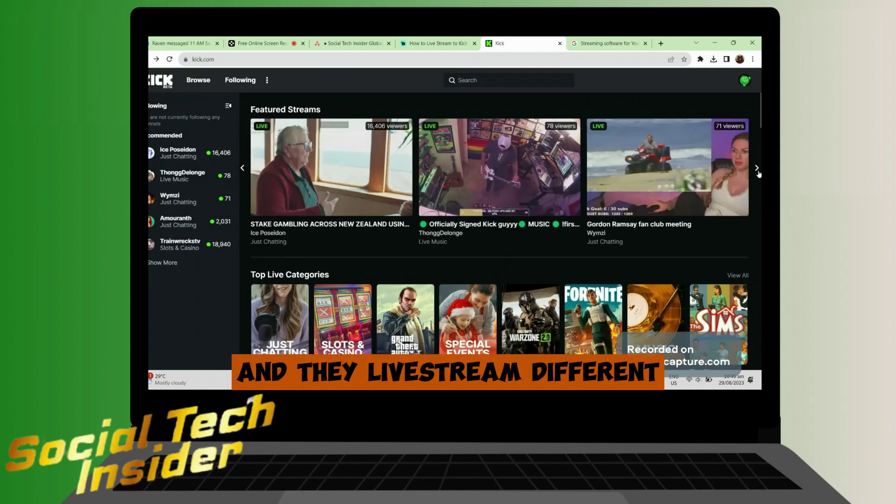
left_click(757, 170)
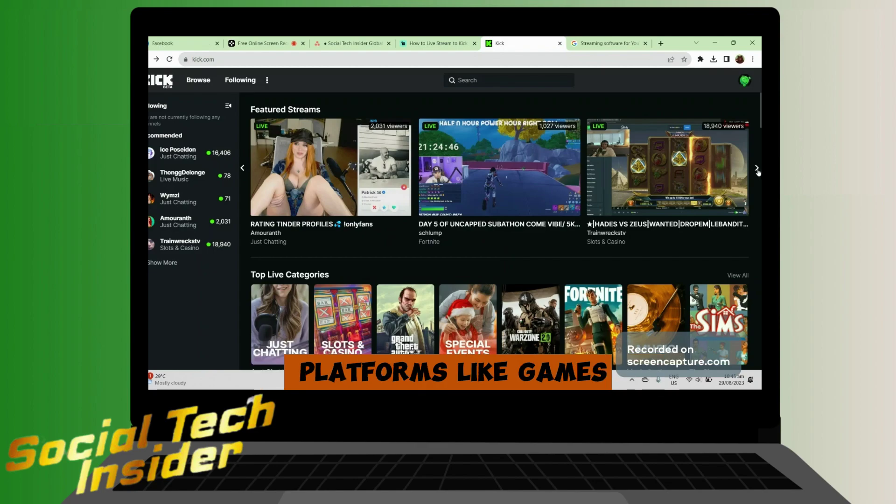
left_click(757, 168)
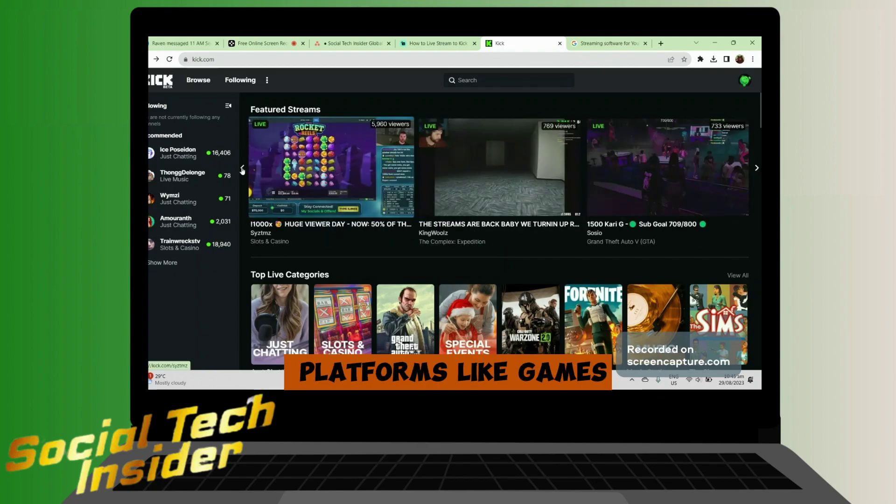
left_click(242, 169)
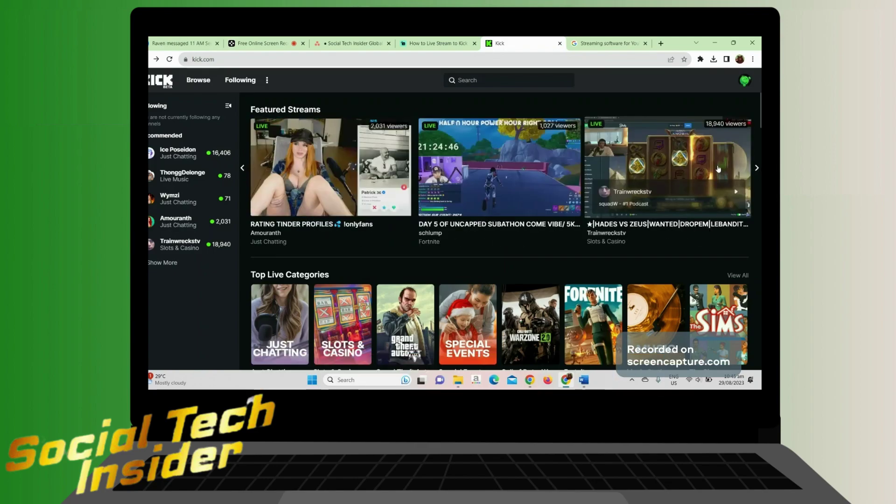
left_click(757, 169)
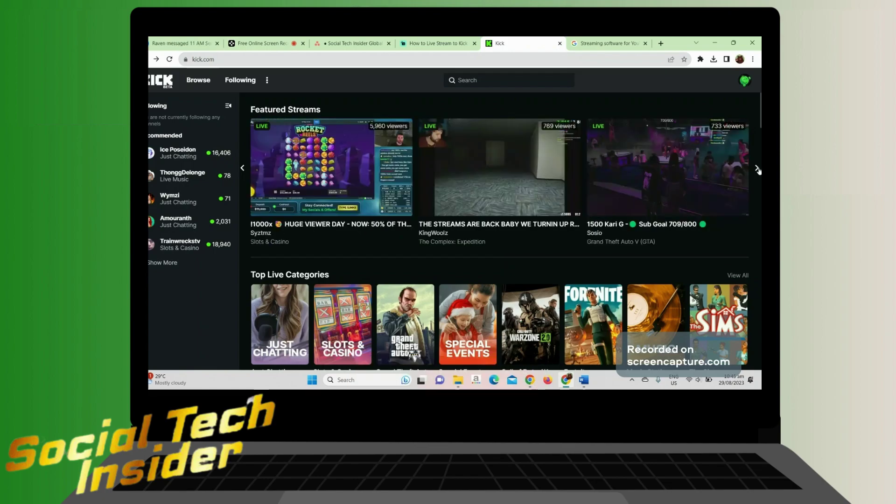
left_click(757, 169)
left_click(757, 169)
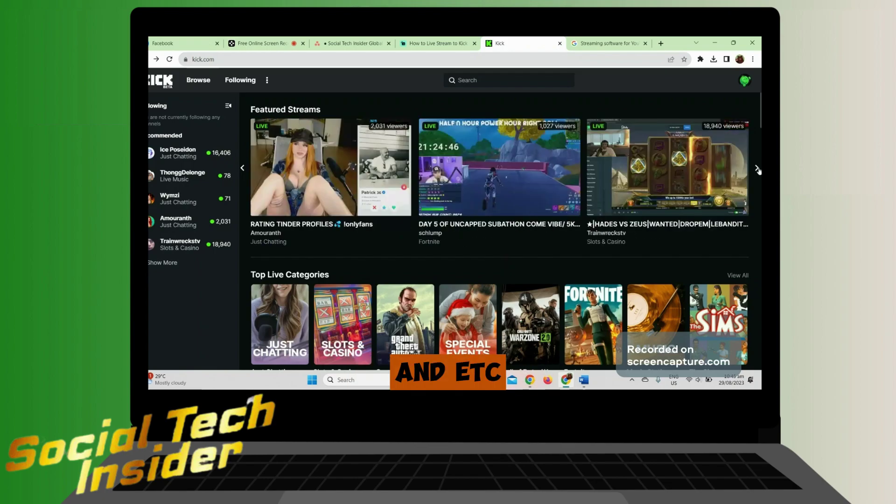
left_click(757, 169)
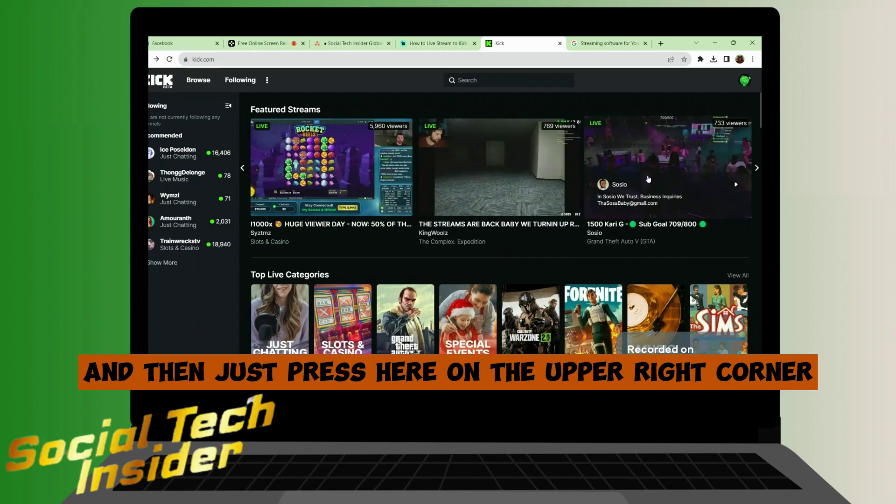
Go to the Creator Dashboard from the profile avatar menu, landing on kick.com/dashboard/stream
left_click(744, 83)
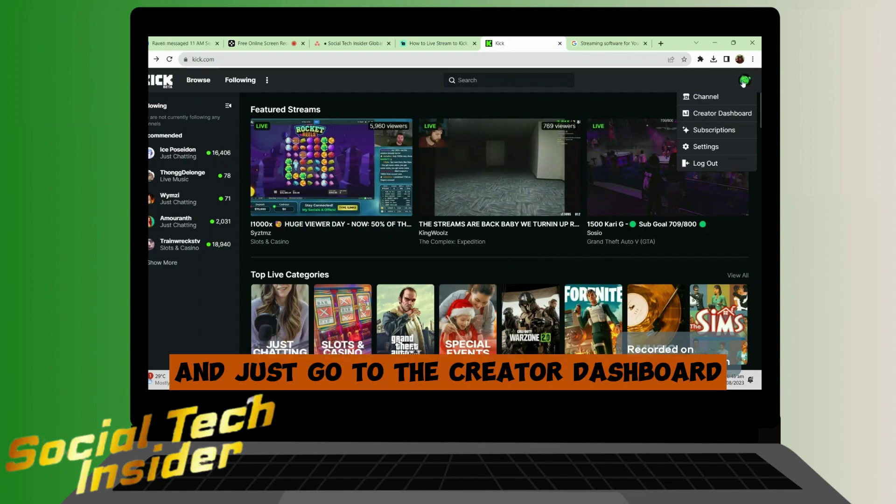
left_click(729, 114)
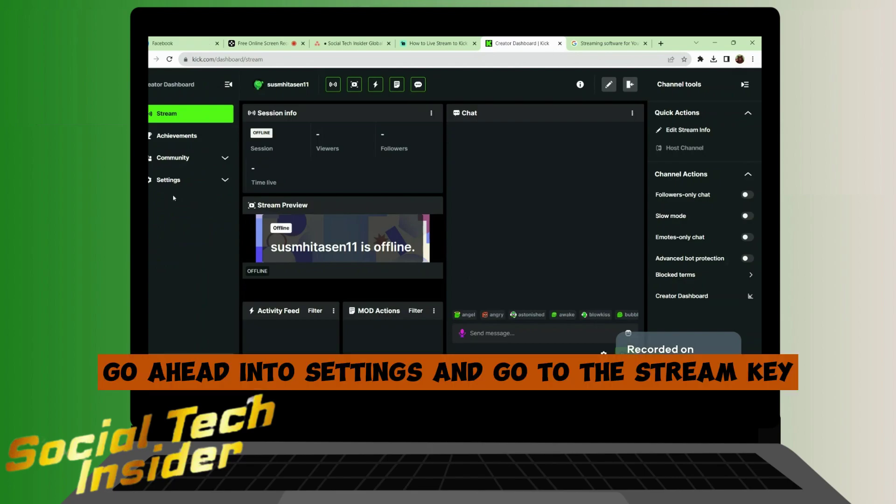
Open the Stream Key page under the dashboard's Settings to show the Stream URL and hidden key
left_click(176, 181)
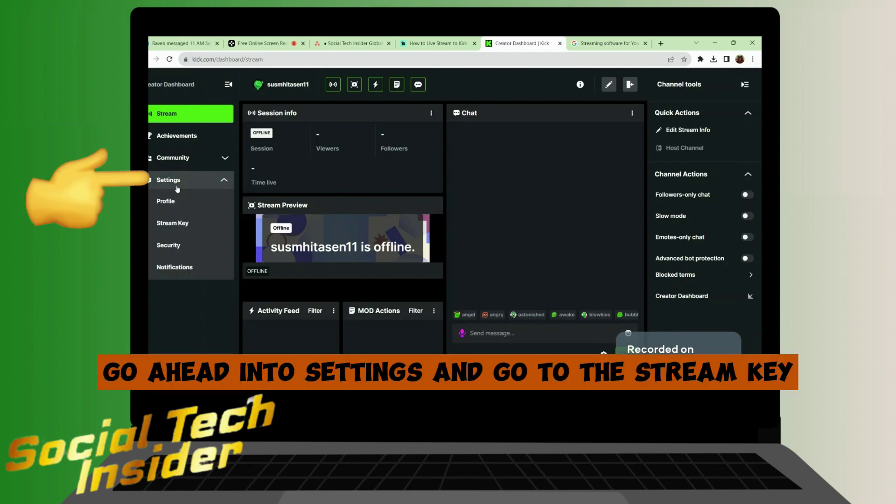
left_click(177, 224)
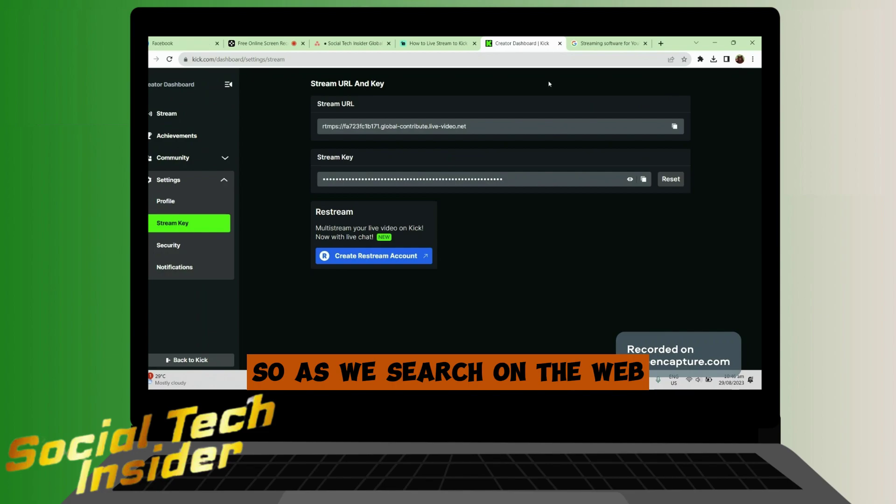
Change the Google search from YouTube to 'Streaming software for kick com'
key("ctrl+Tab")
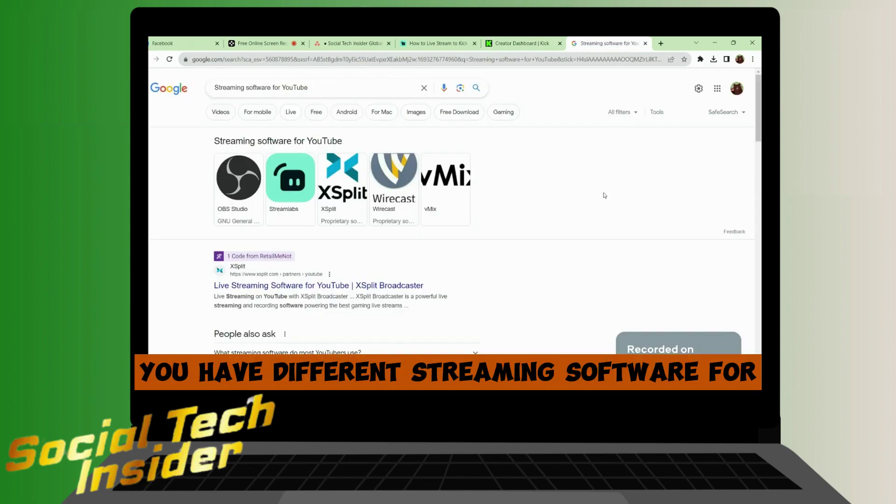
scroll(604, 195, "down", 1)
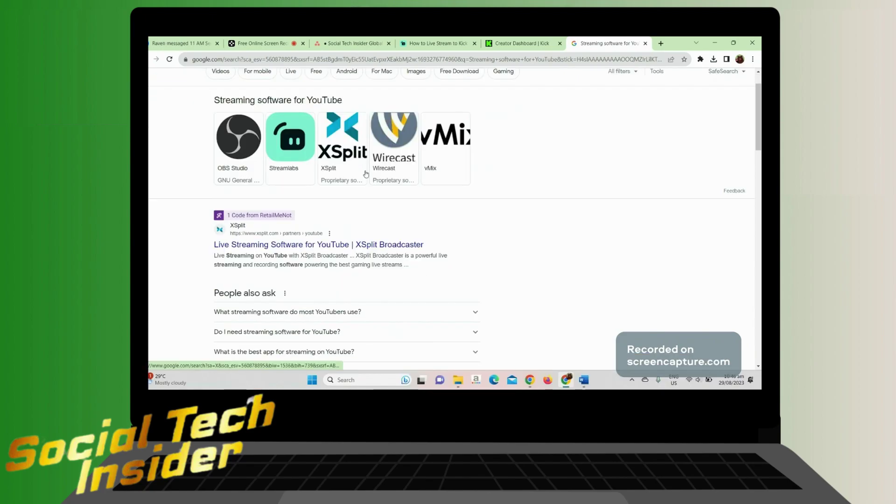
scroll(294, 167, "up", 1)
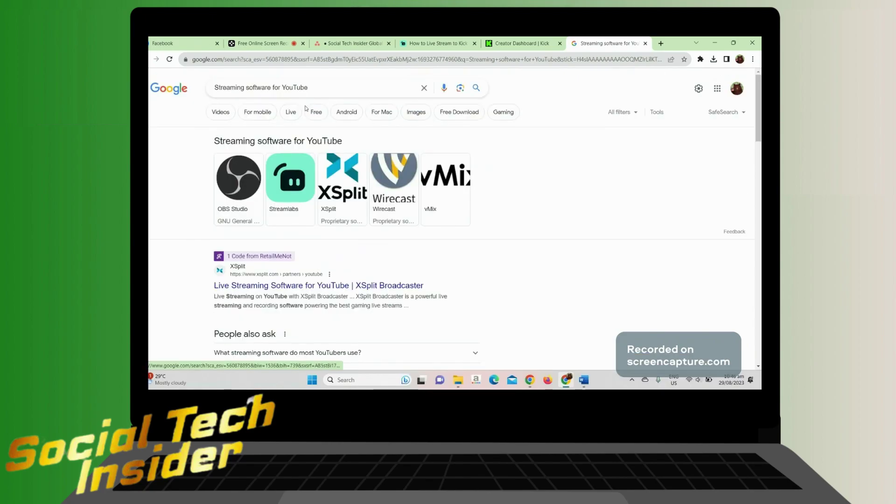
left_click(313, 91)
key("BackSpace")
key("BackSpace")
key("BackSpace")
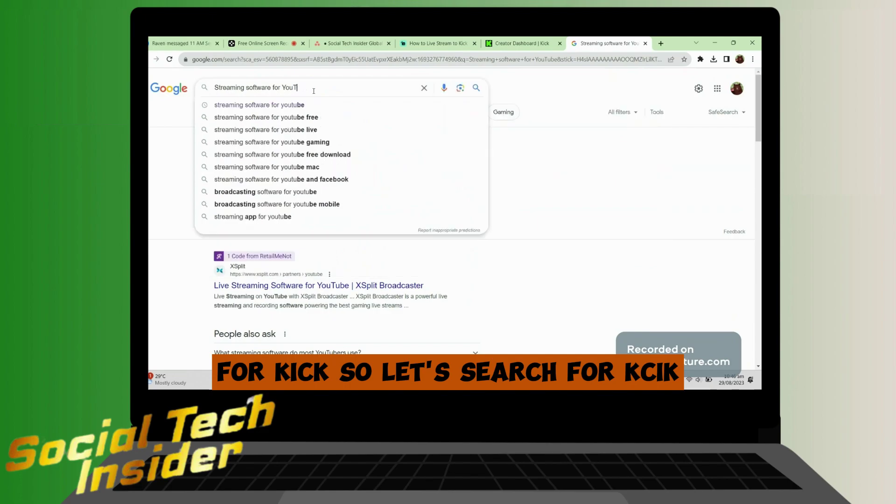
key("BackSpace")
key("BackSpace")
key("BackSpace")
key("BackSpace")
type("kick.")
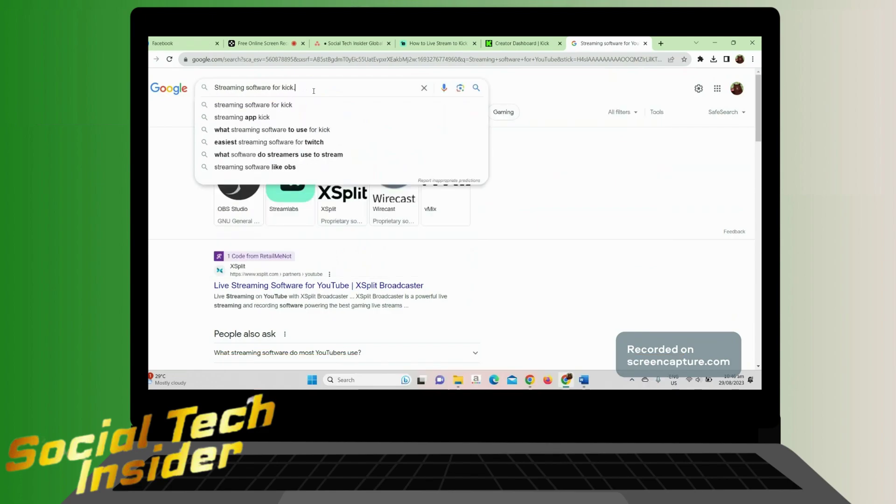
type(" com")
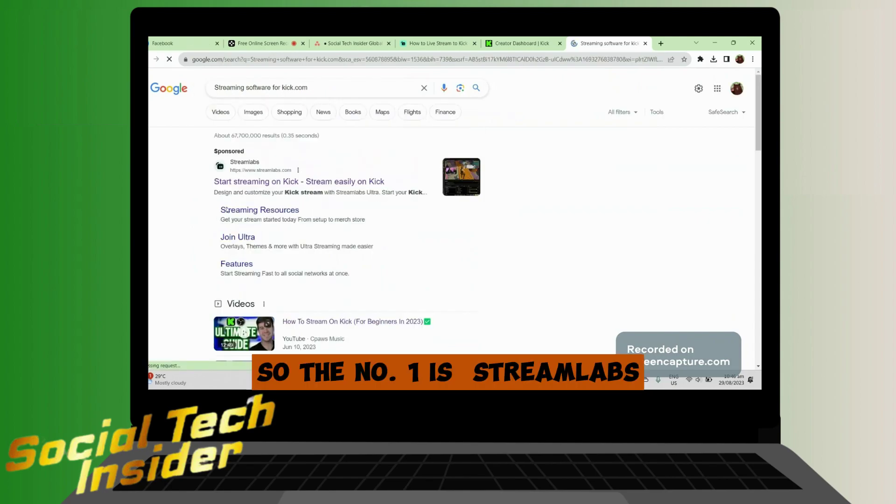
Scroll through the search results, which list Streamlabs first
scroll(447, 241, "down", 7)
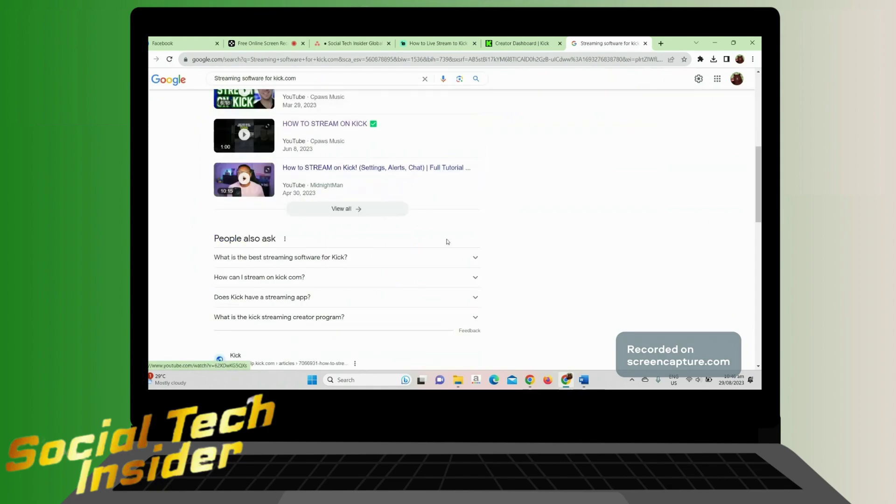
scroll(446, 242, "down", 5)
scroll(226, 234, "down", 1)
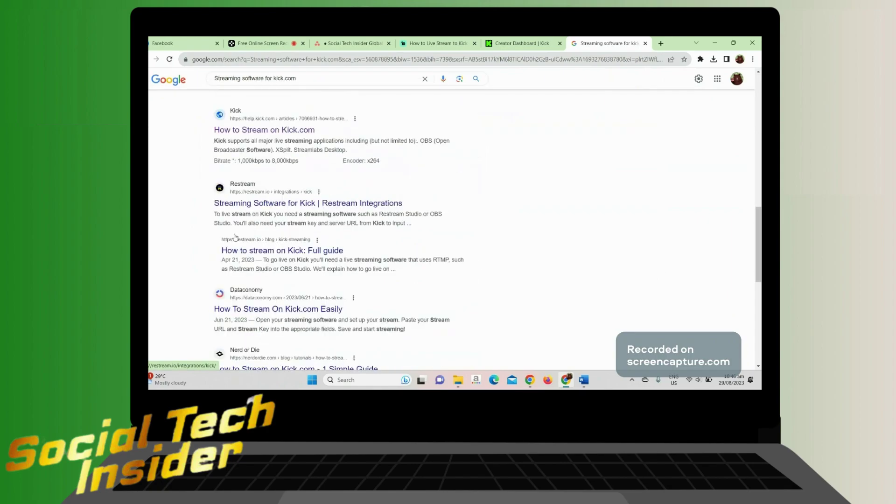
scroll(230, 234, "down", 4)
scroll(230, 235, "down", 3)
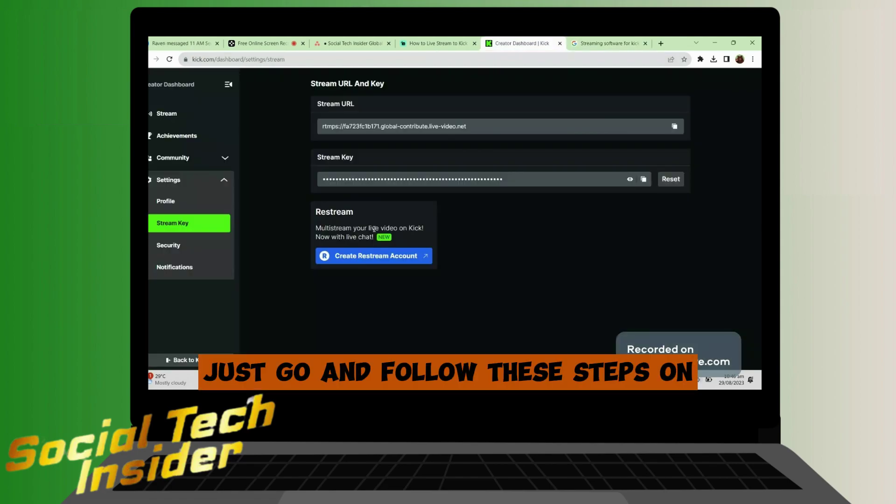
Read the Streamlabs 'How to Live Stream to Kick' guide down to Step 4, finding the stream key and URL
left_click(453, 44)
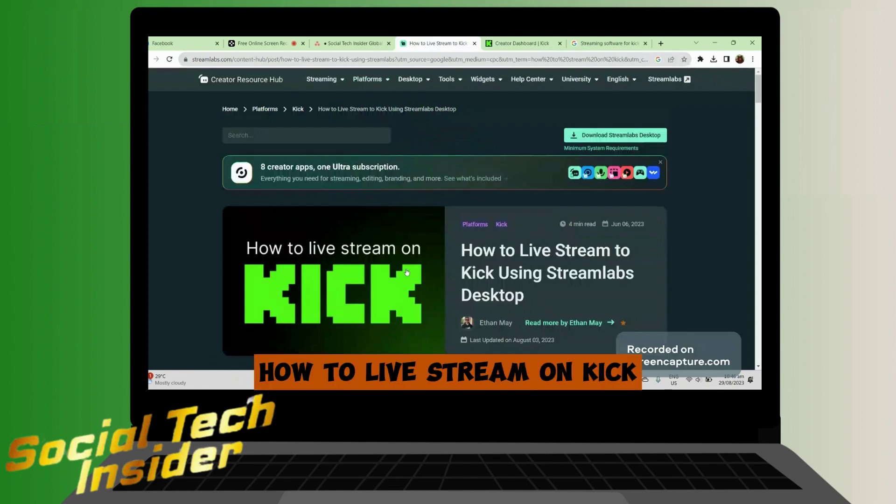
scroll(407, 272, "down", 8)
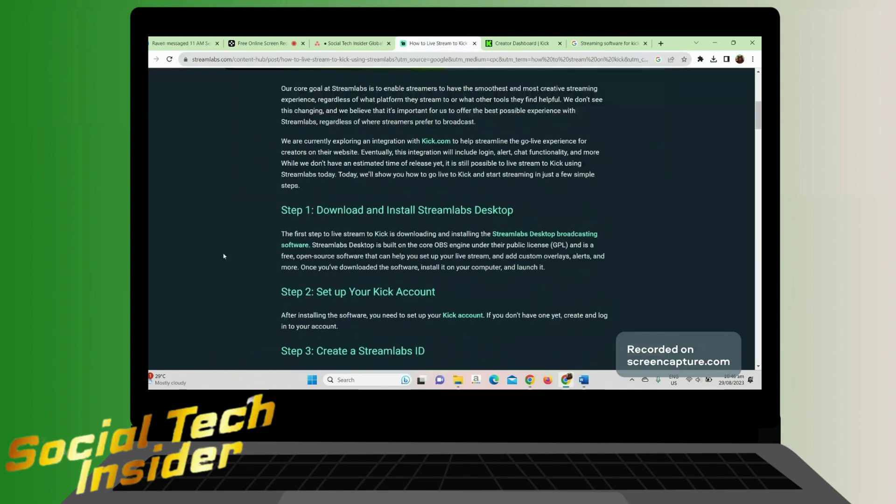
scroll(579, 171, "down", 2)
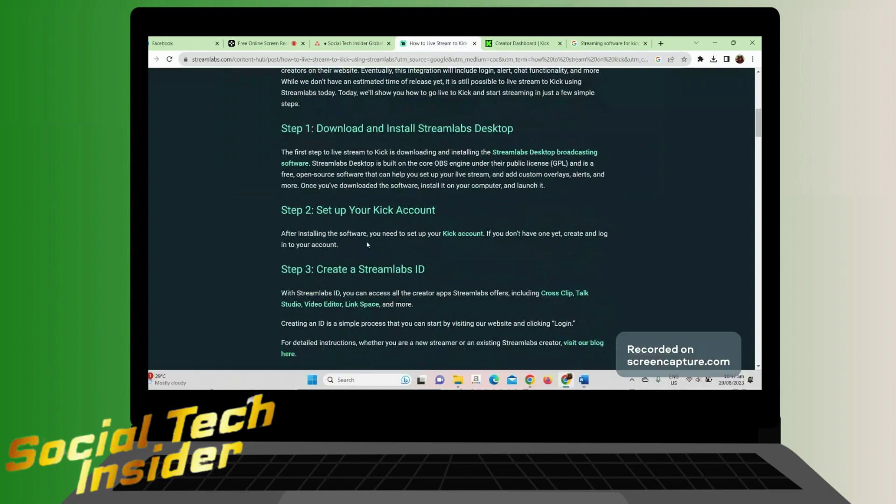
scroll(416, 202, "down", 1)
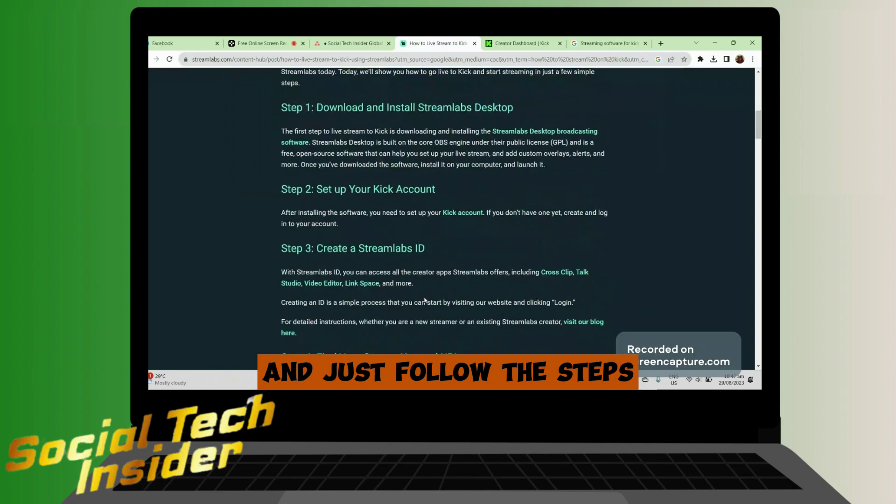
scroll(425, 300, "down", 5)
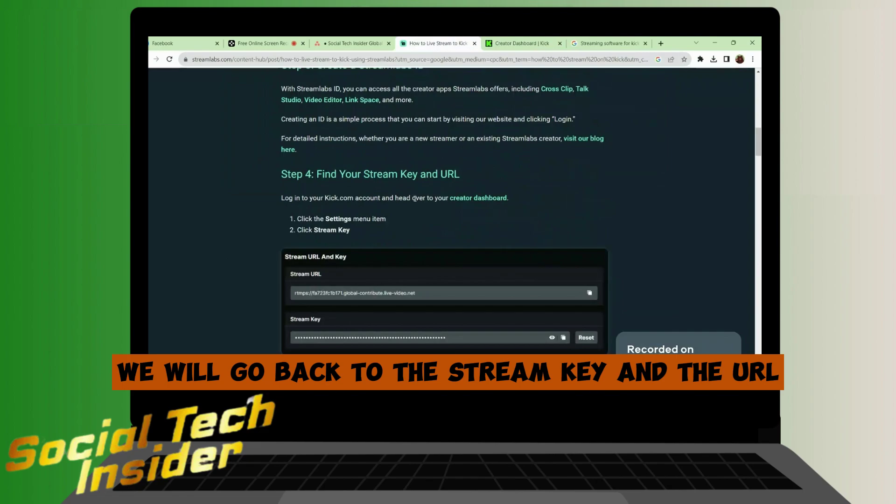
scroll(306, 241, "down", 1)
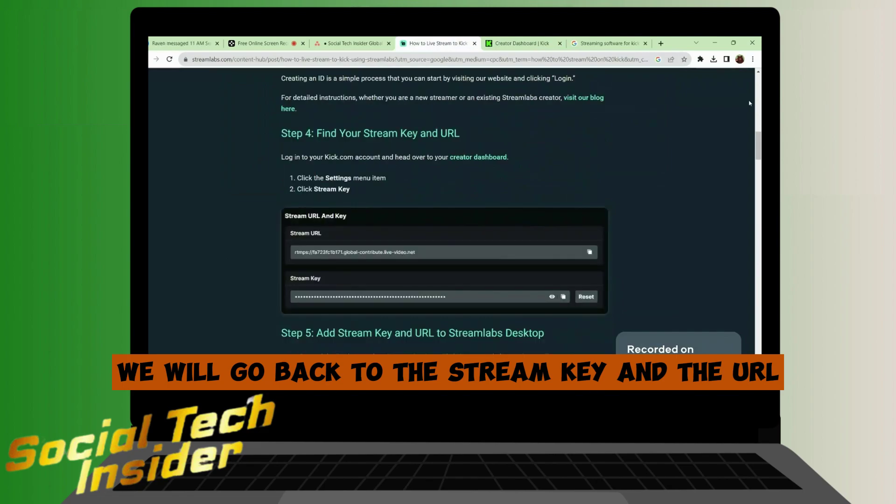
Read the guide's Steps 5–6 through Further reading, then scroll back up to the introduction
left_click(536, 49)
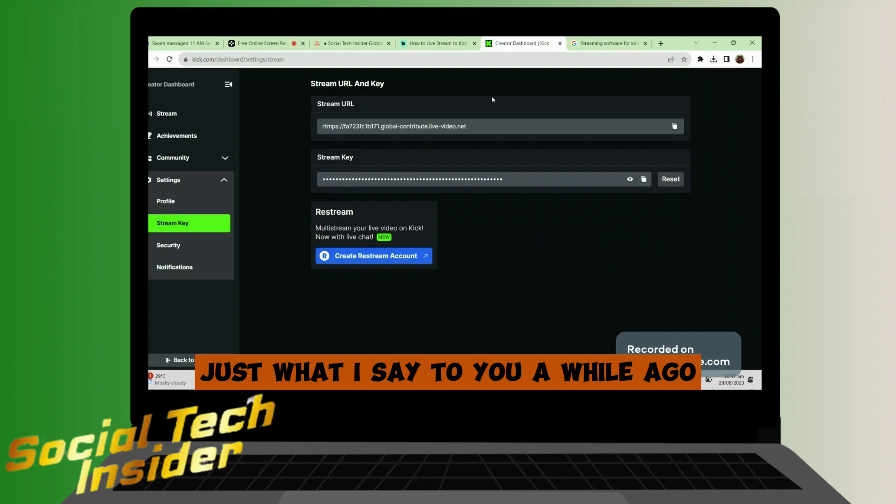
left_click(438, 43)
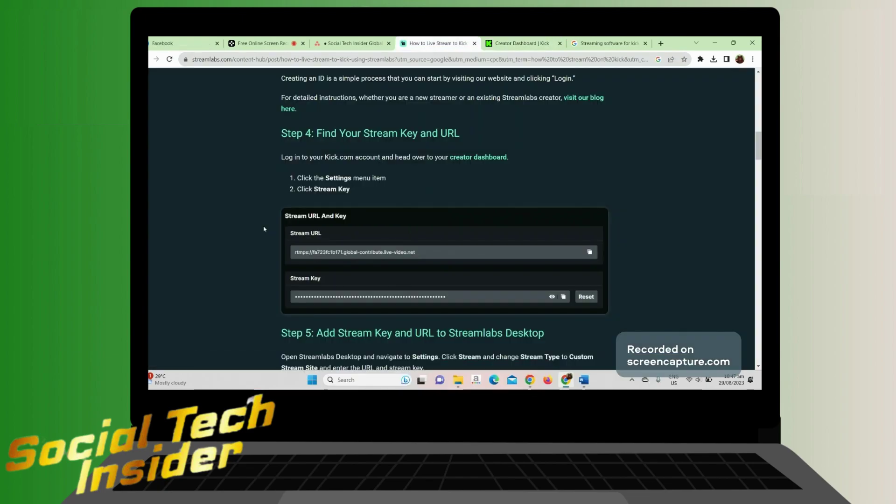
scroll(574, 316, "down", 1)
scroll(574, 318, "down", 4)
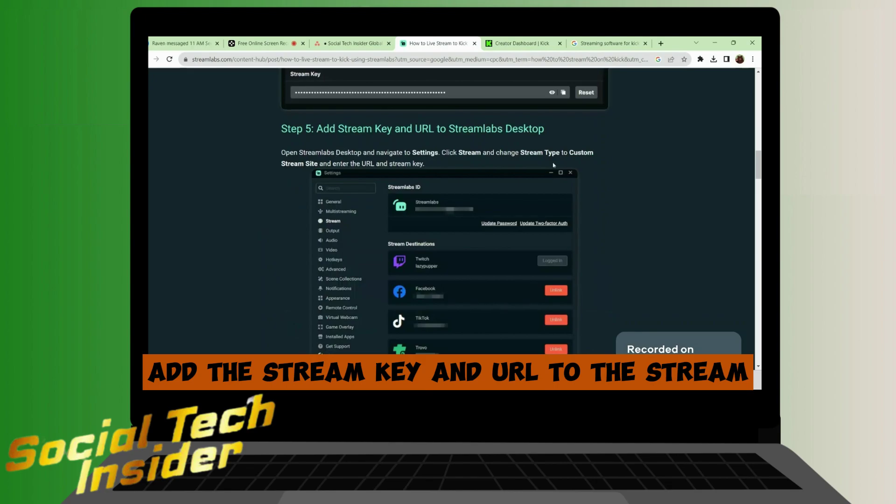
scroll(660, 241, "down", 4)
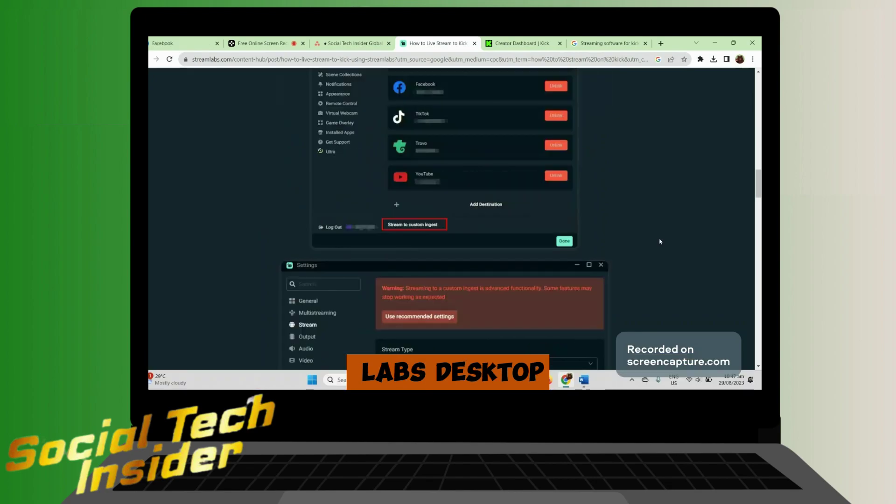
scroll(660, 241, "down", 5)
scroll(350, 246, "down", 4)
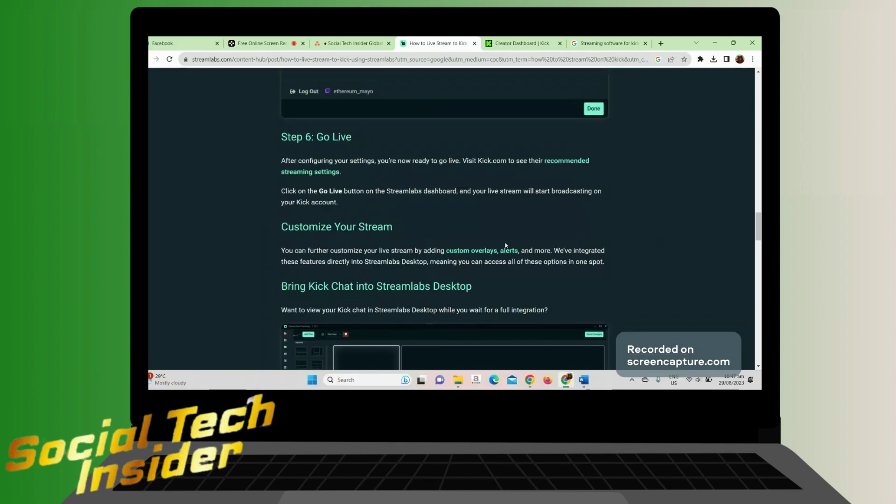
scroll(351, 246, "down", 9)
scroll(581, 242, "down", 10)
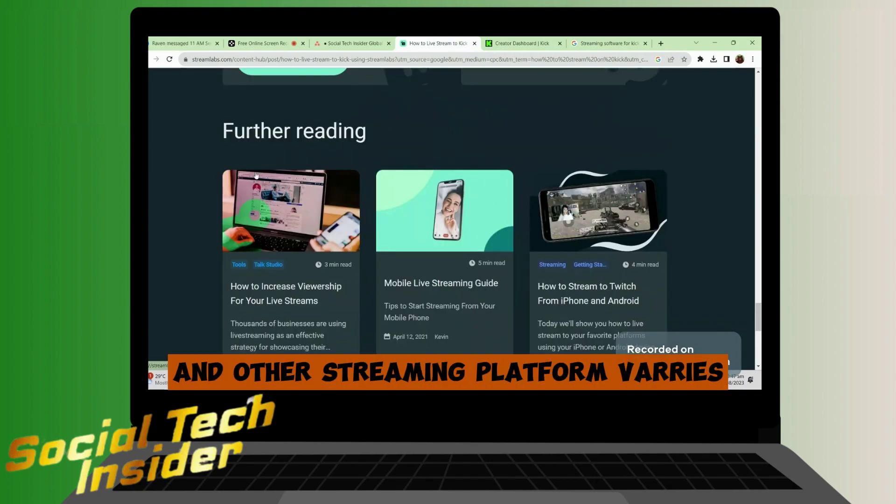
scroll(594, 270, "up", 6)
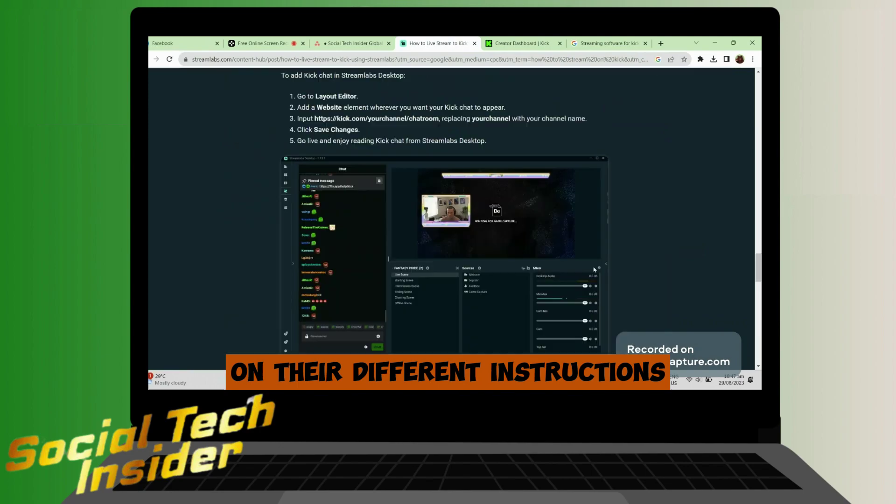
scroll(594, 269, "up", 20)
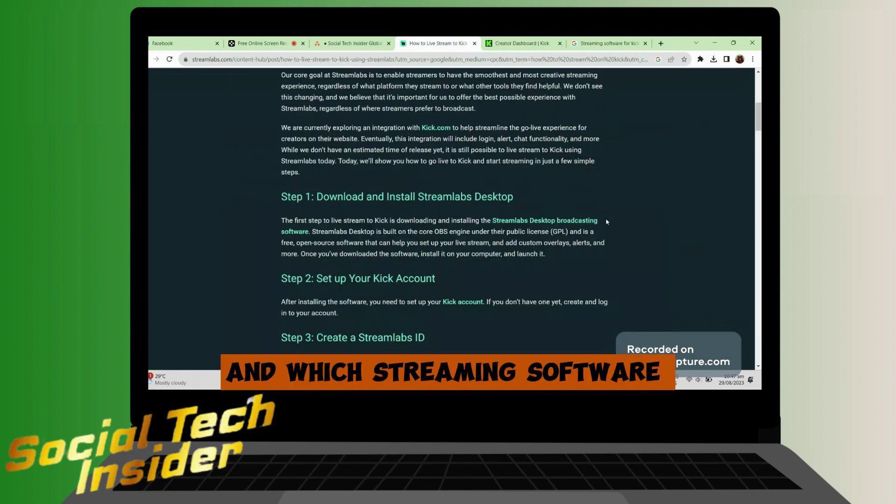
Revisit the Google streaming software results, then return to Kick's Stream URL and Key page
left_click(605, 47)
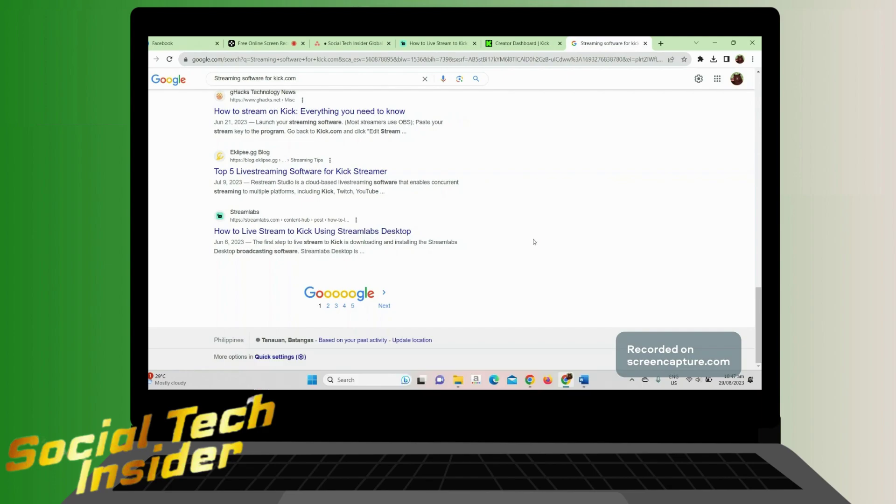
scroll(514, 241, "up", 4)
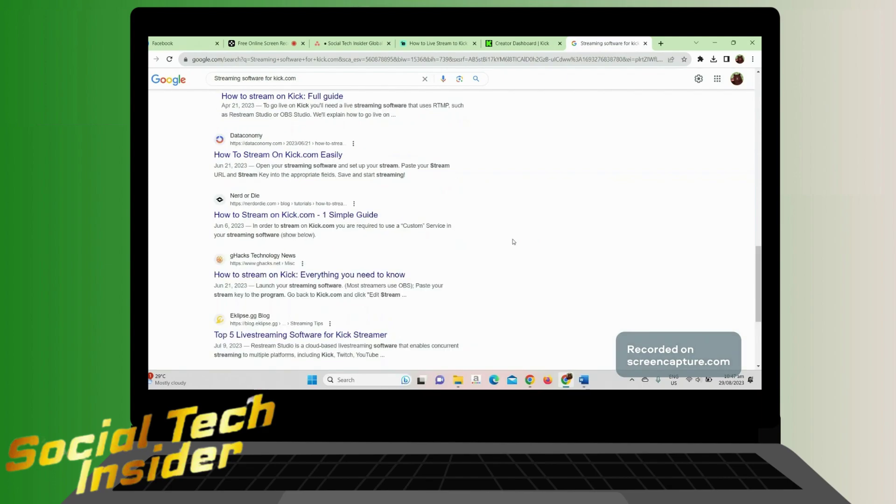
left_click(512, 44)
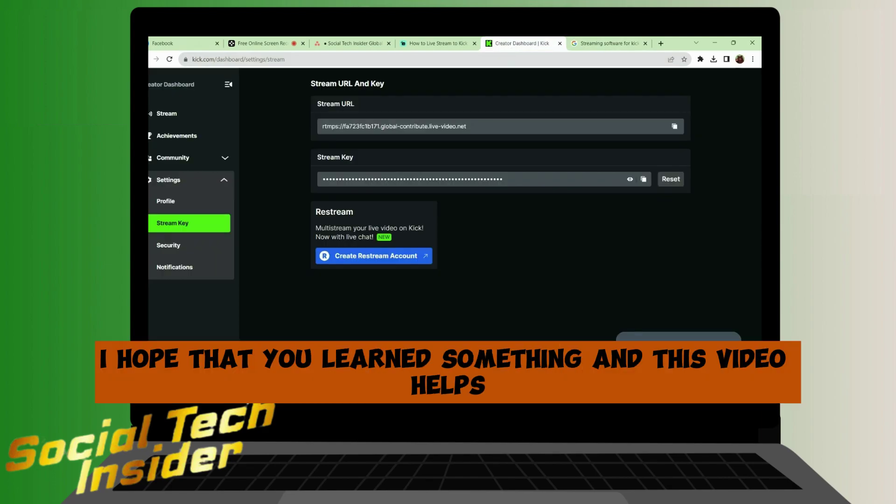